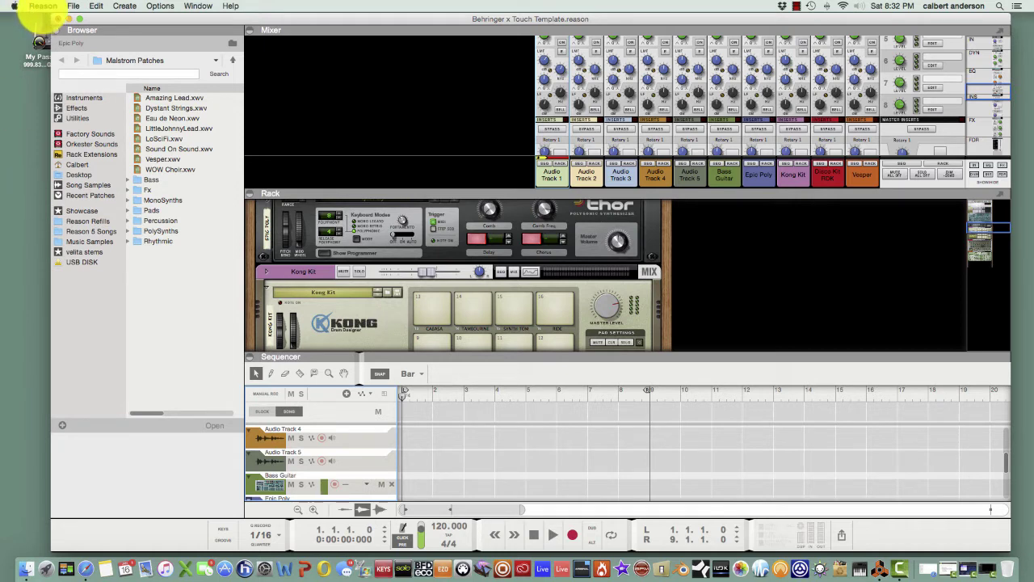
# Step: Open Reason's Preferences on the Keyboards and Control Surfaces page
pyautogui.click(42, 6)
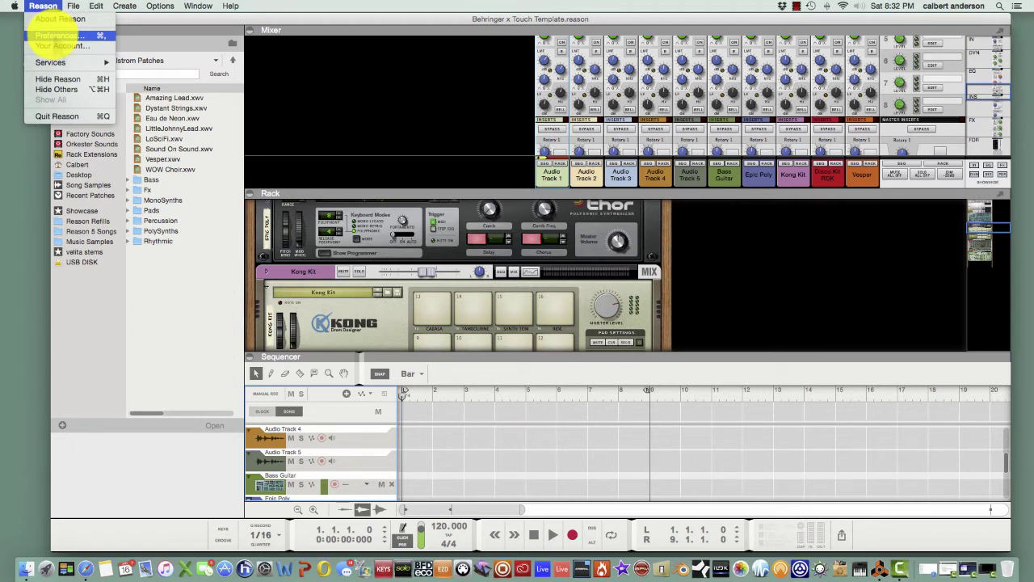
pyautogui.click(58, 35)
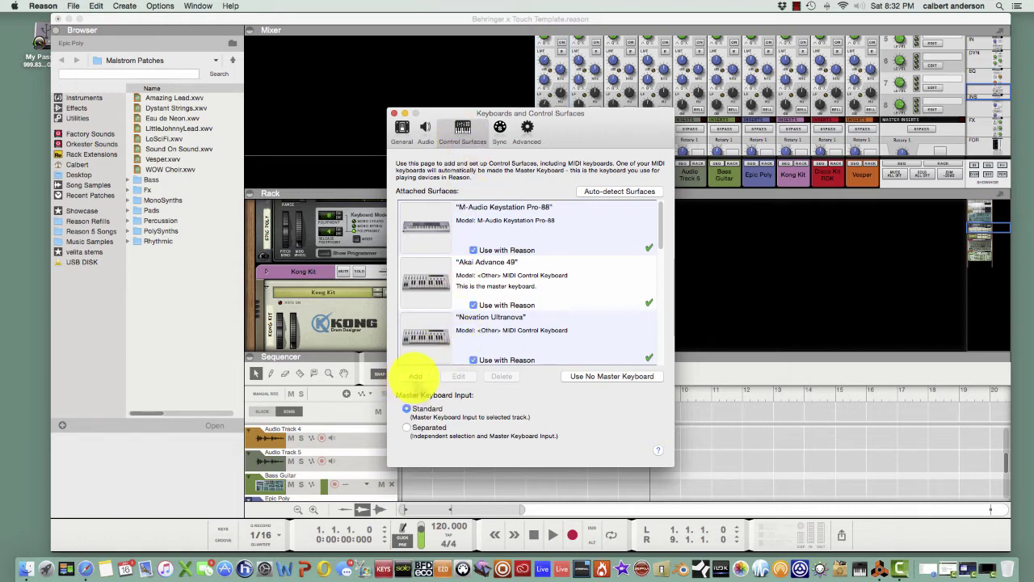
# Step: Add a new control surface with manufacturer Mackie and model Control
pyautogui.click(415, 376)
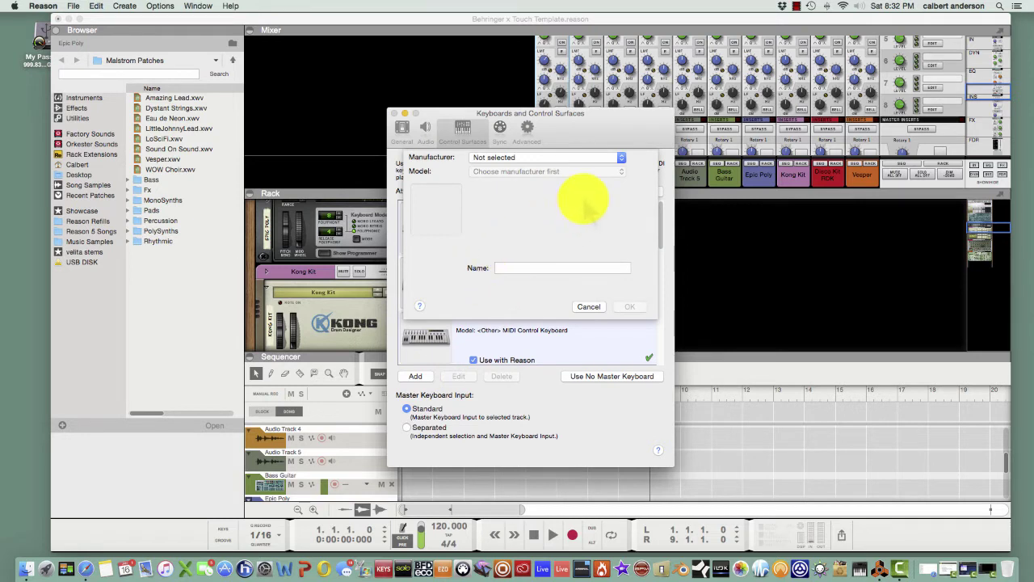
pyautogui.click(620, 158)
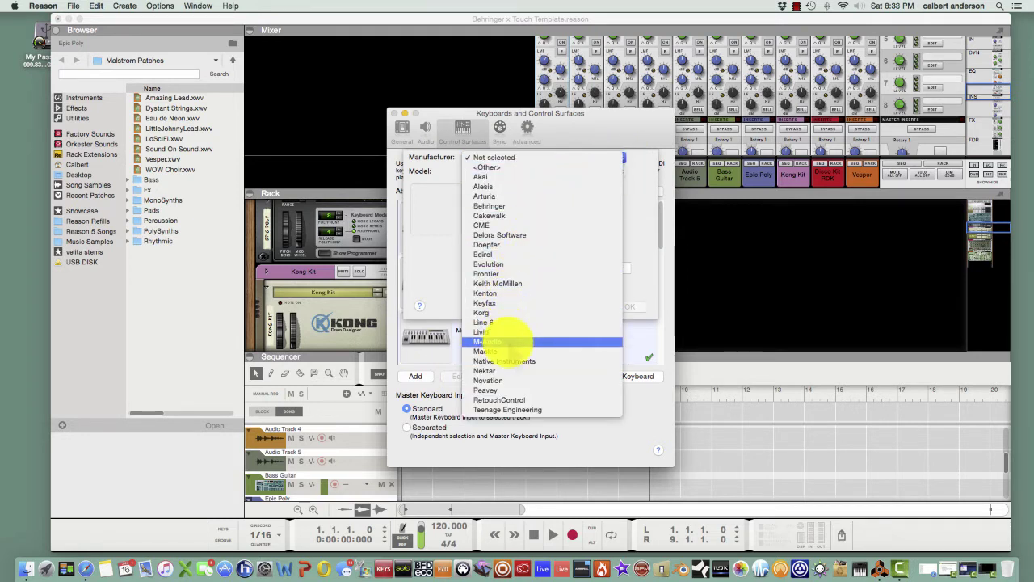
pyautogui.click(494, 351)
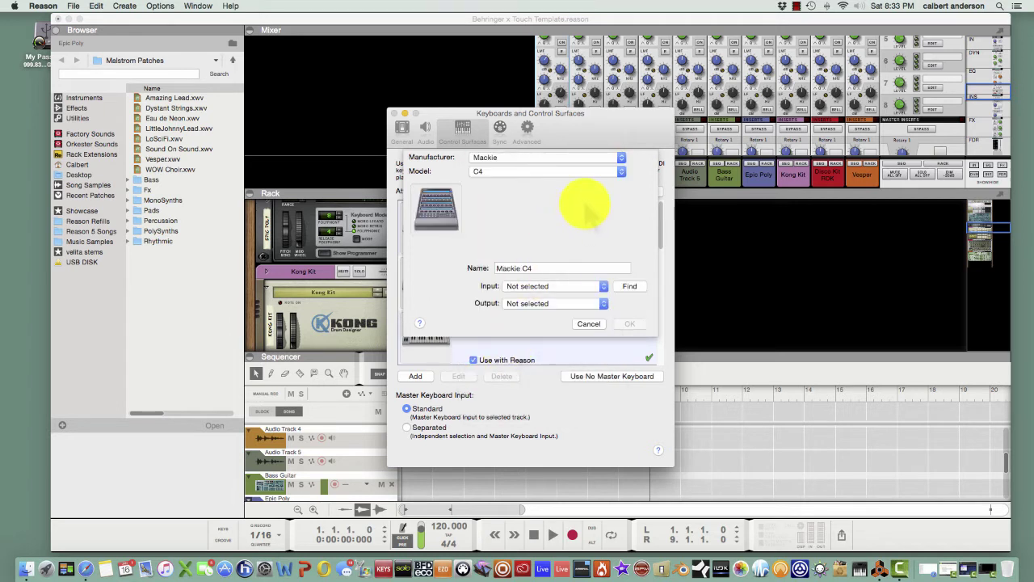
pyautogui.click(620, 172)
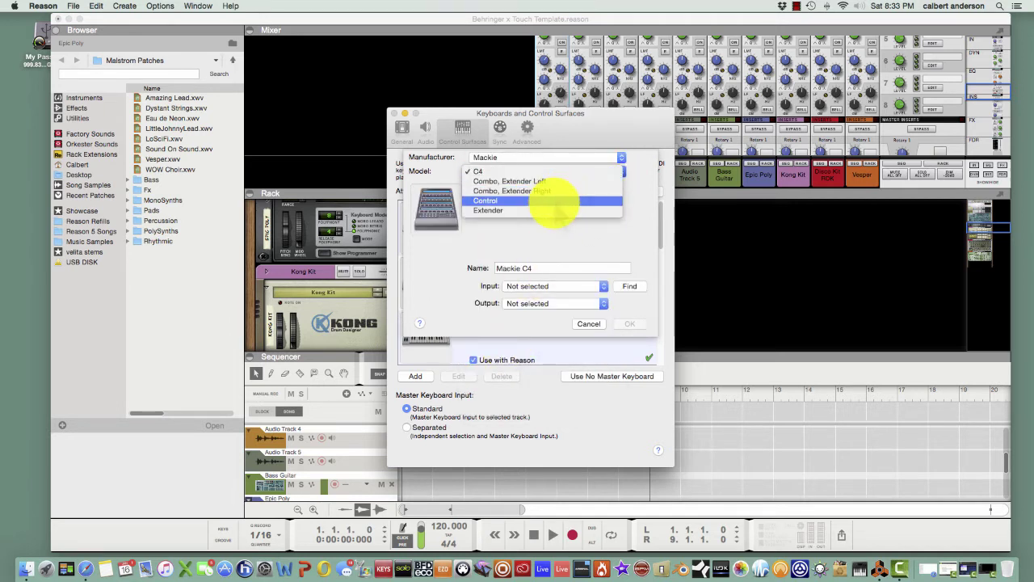
pyautogui.click(554, 196)
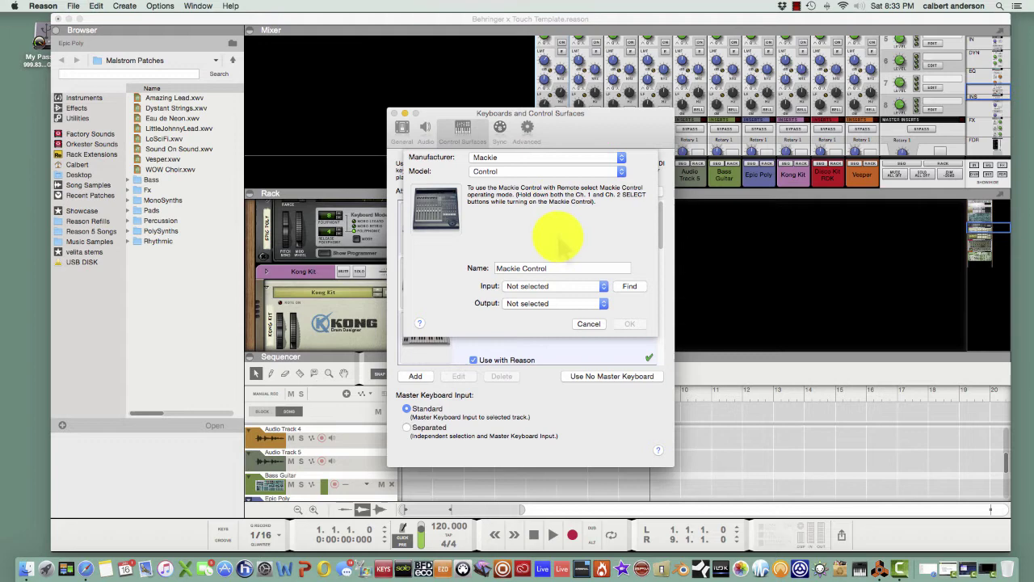
pyautogui.click(557, 270)
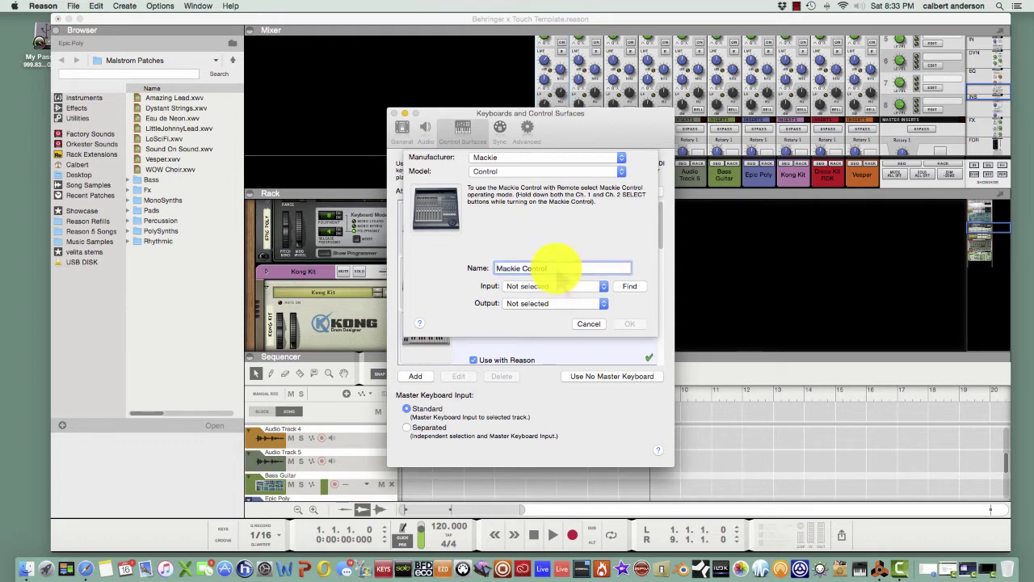
# Step: Rename the surface 'Behringer X Touch' and set both its input and output ports to X-Touch INT
pyautogui.moveTo(556, 270); pyautogui.dragTo(495, 271)
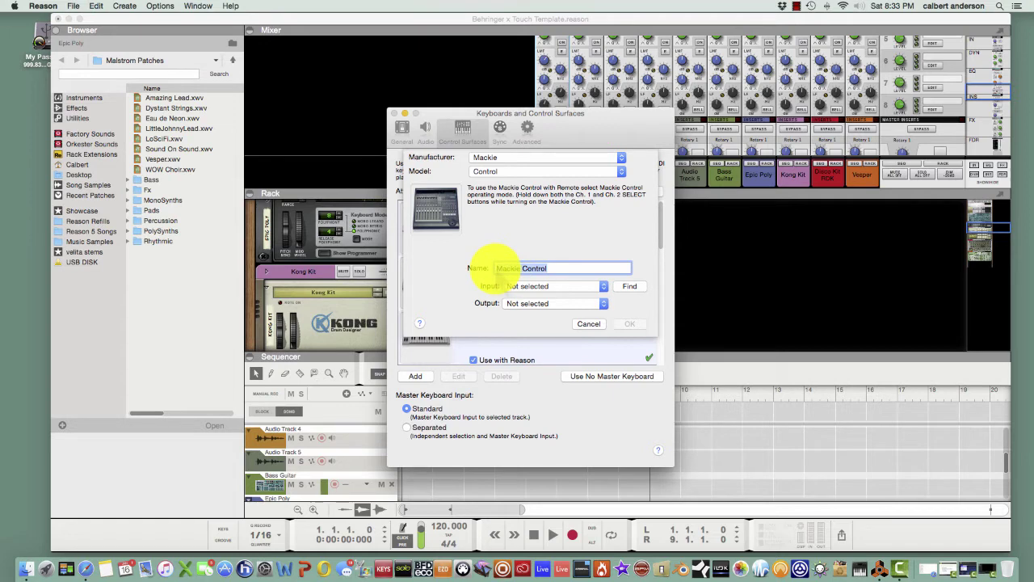
pyautogui.write('Be')
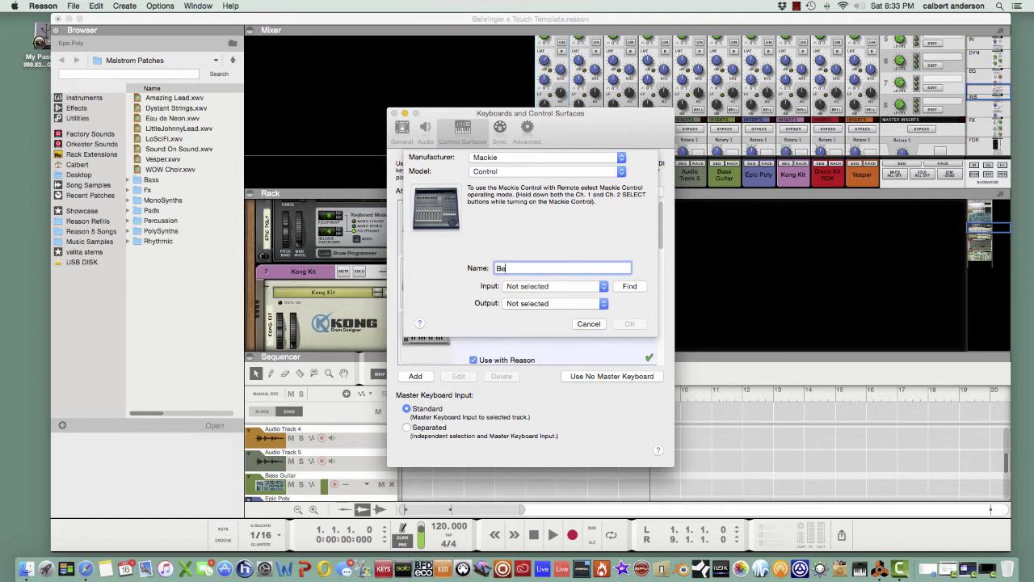
pyautogui.write('hringer X touch')
pyautogui.press('BackSpace')
pyautogui.press('BackSpace')
pyautogui.press('BackSpace')
pyautogui.press('BackSpace')
pyautogui.press('BackSpace')
pyautogui.write('Touch')
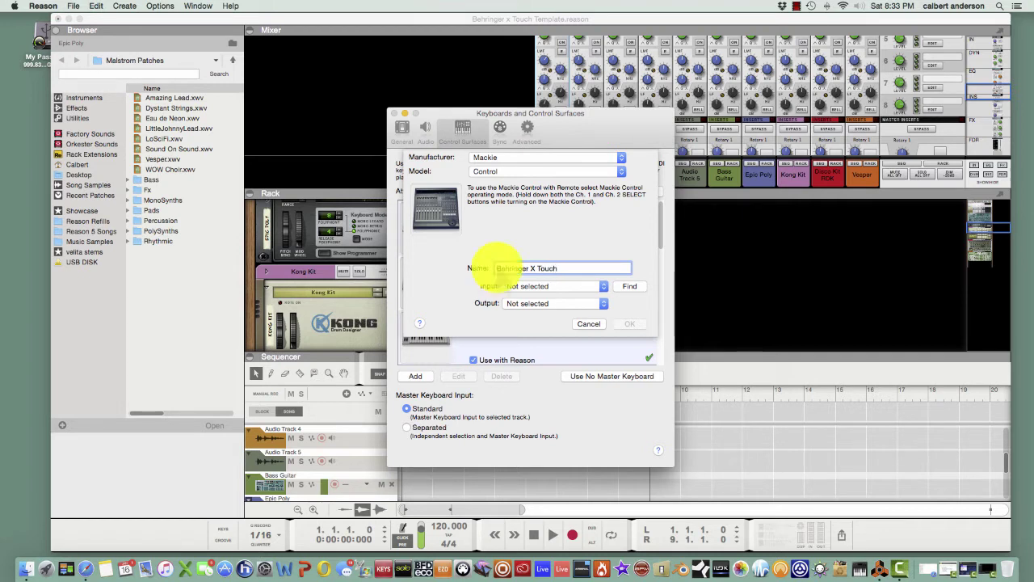
pyautogui.click(603, 286)
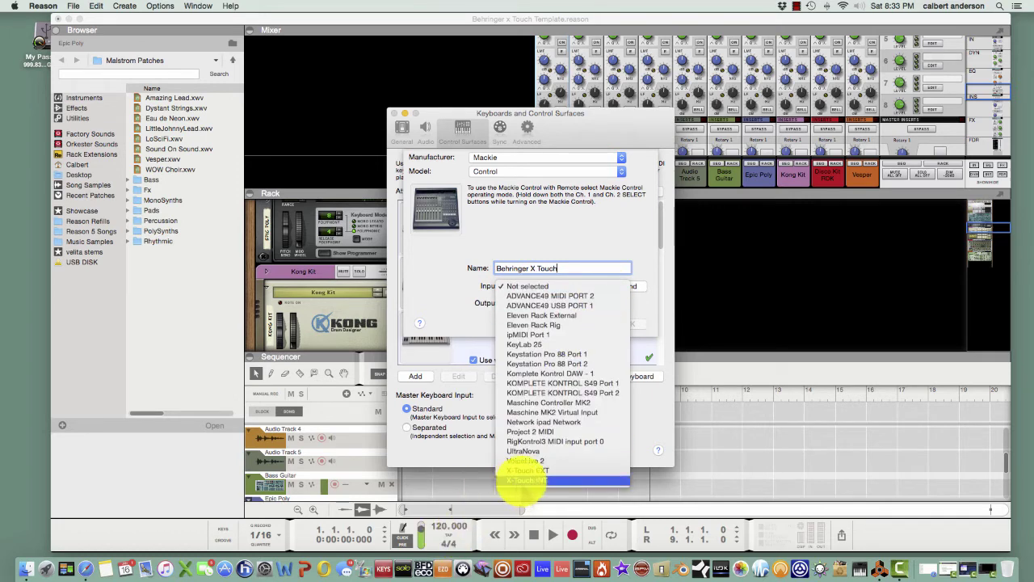
pyautogui.click(524, 480)
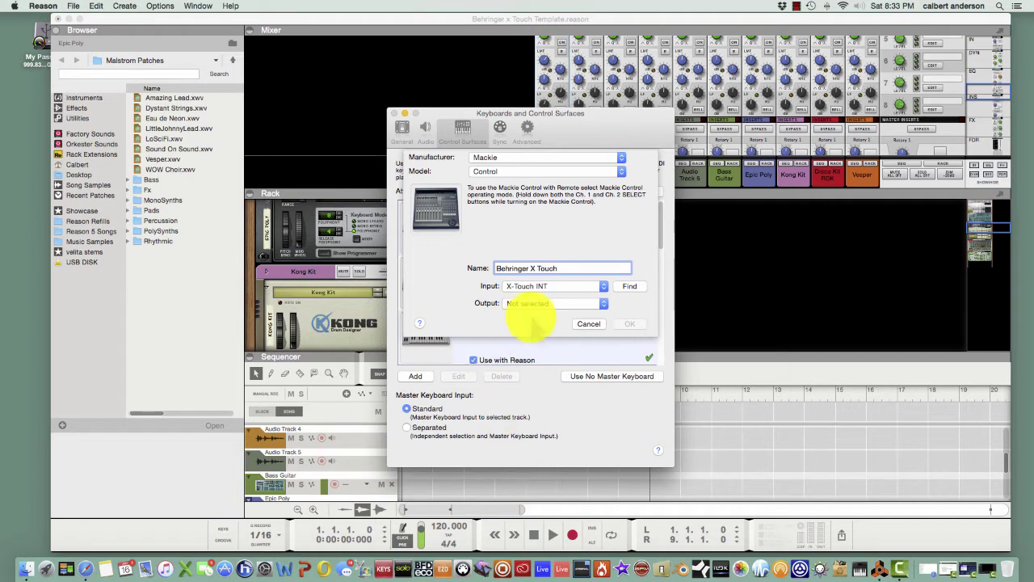
pyautogui.click(603, 303)
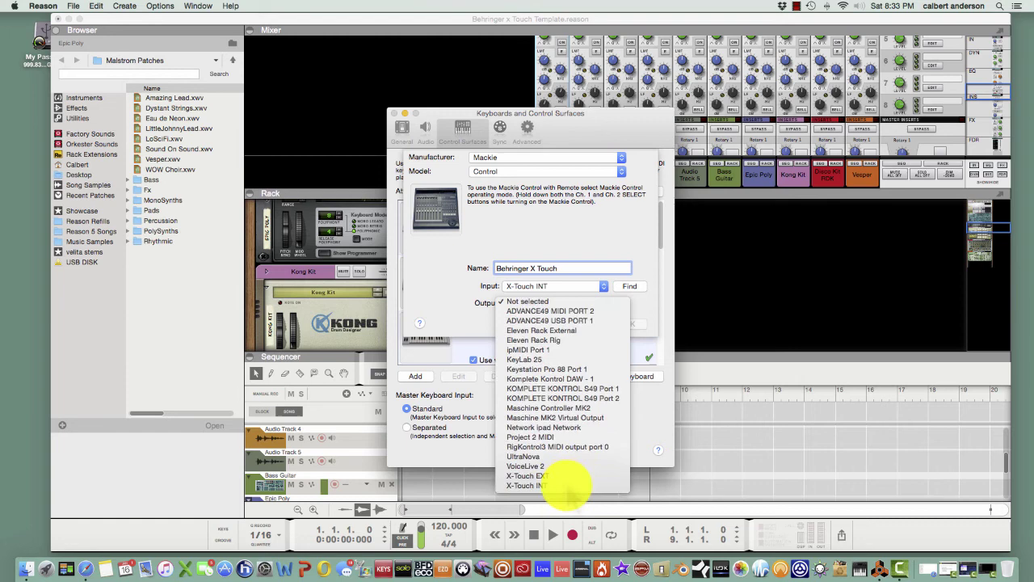
pyautogui.click(567, 487)
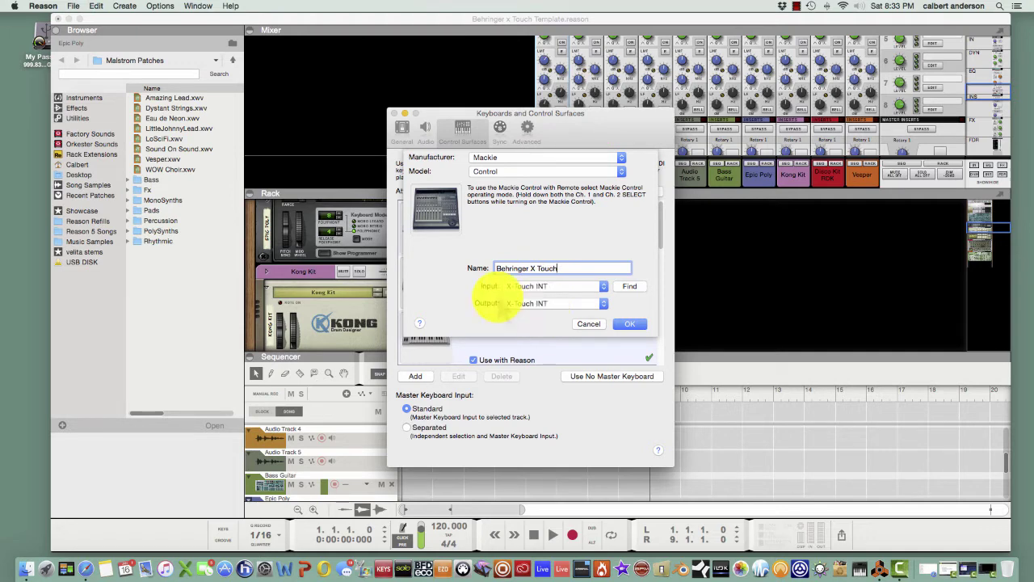
# Step: Confirm the Behringer X Touch surface, check it in Attached Surfaces, and close Preferences
pyautogui.click(589, 323)
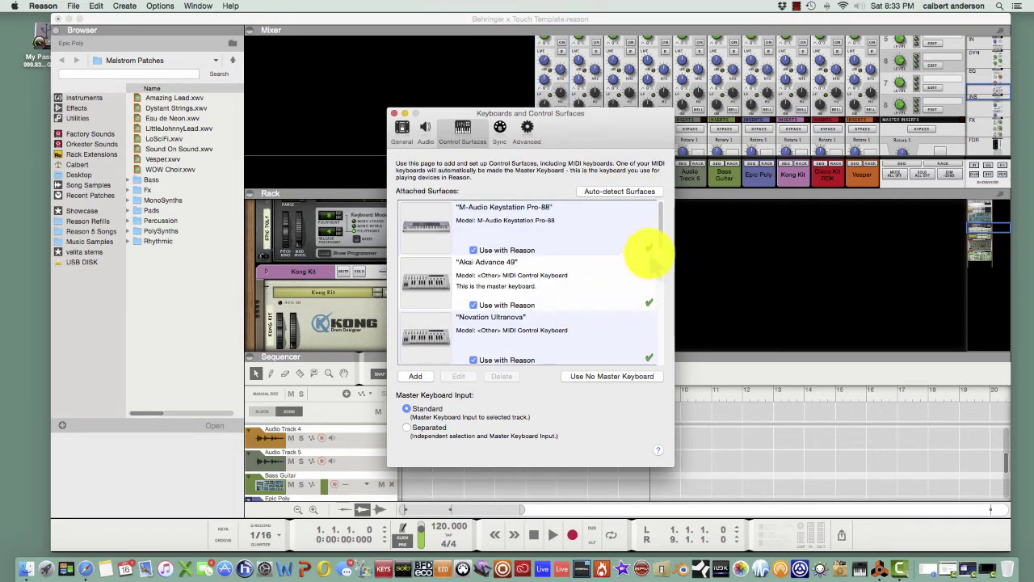
pyautogui.moveTo(662, 238); pyautogui.dragTo(662, 324)
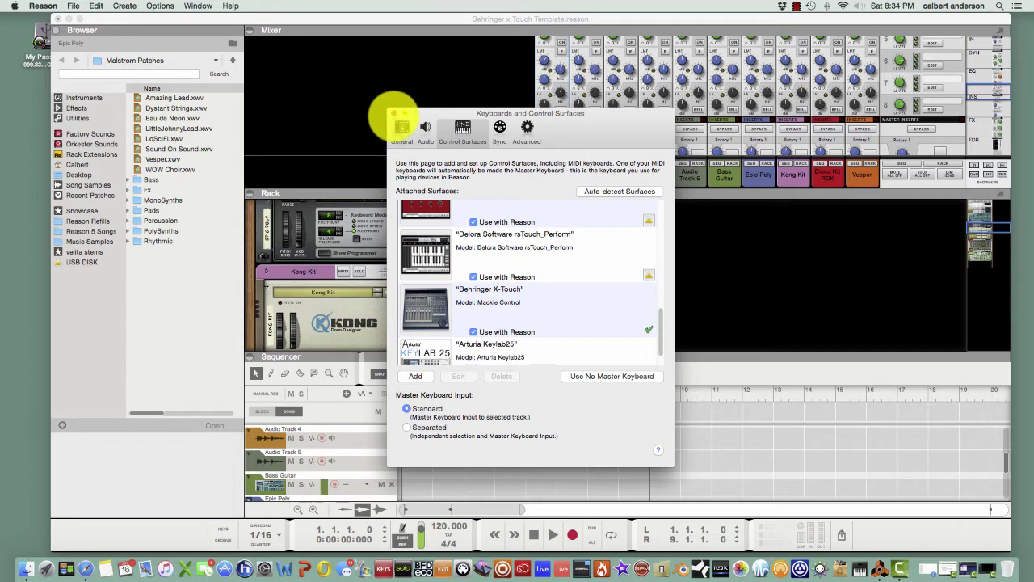
pyautogui.click(394, 115)
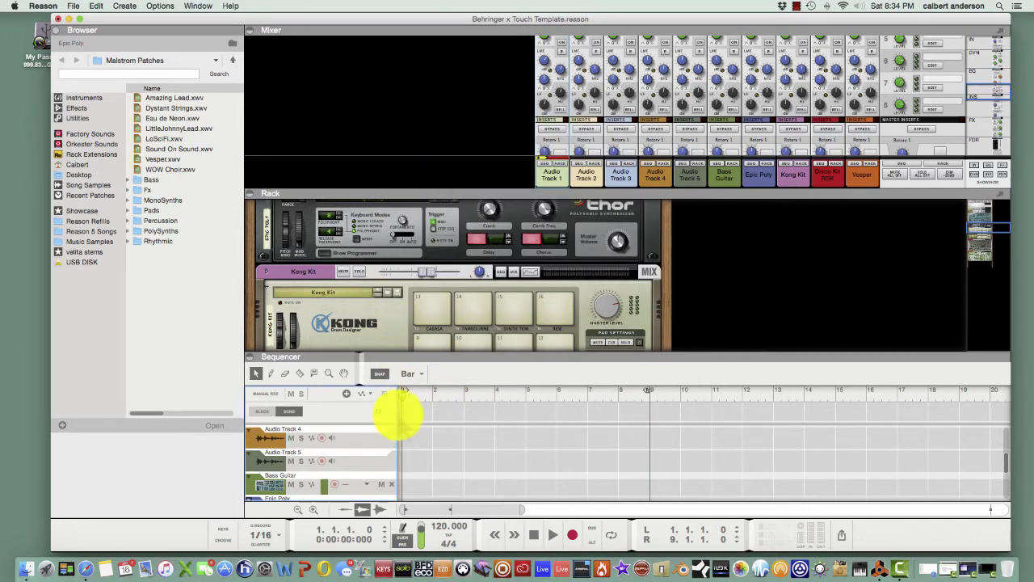
pyautogui.scroll(-5, 398, 416)
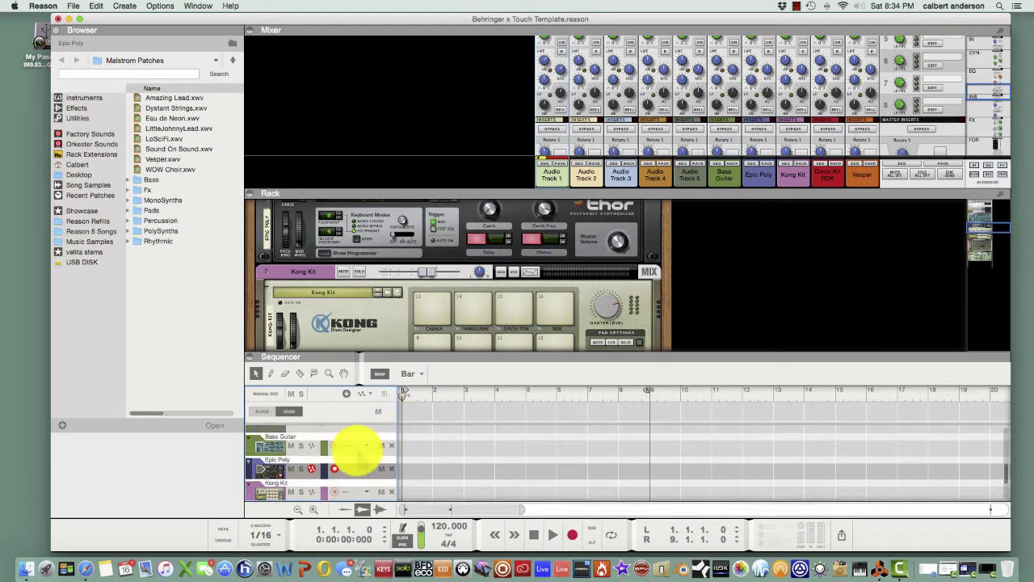
pyautogui.scroll(6, 355, 452)
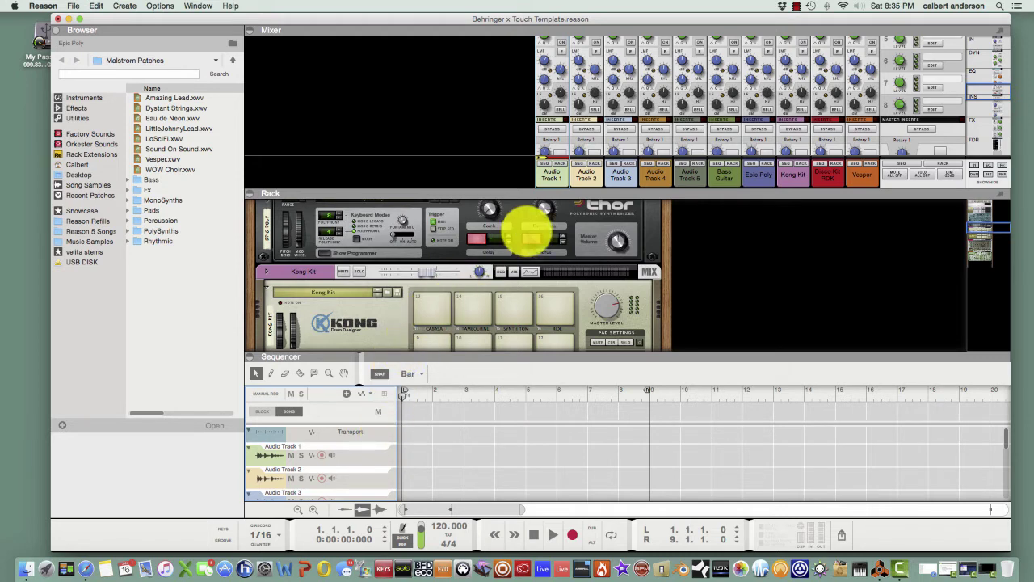
# Step: Scroll the rack up to the Epic Poly Thor and the mixer down to the faders and meters
pyautogui.scroll(5, 529, 235)
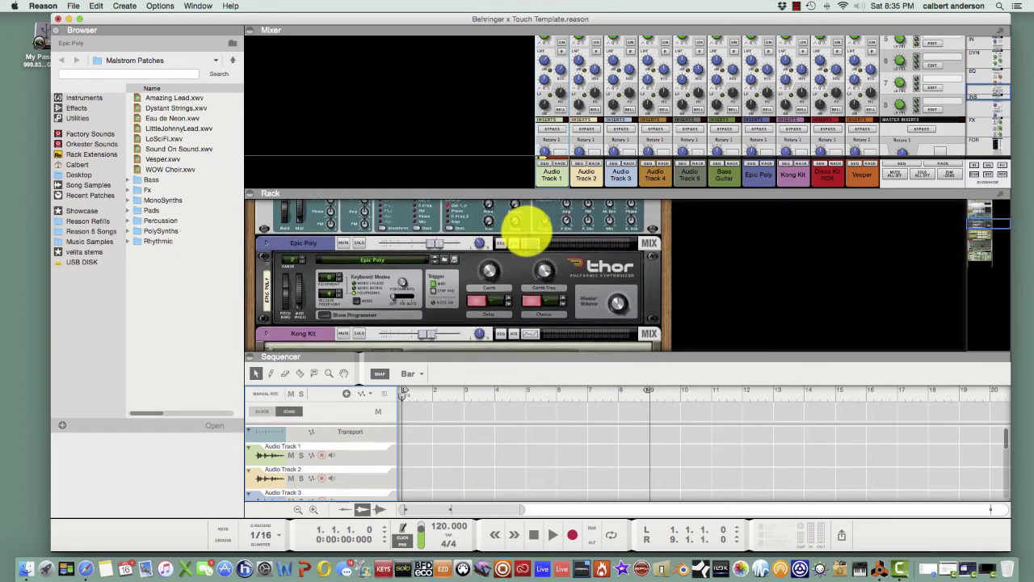
pyautogui.scroll(-5, 925, 133)
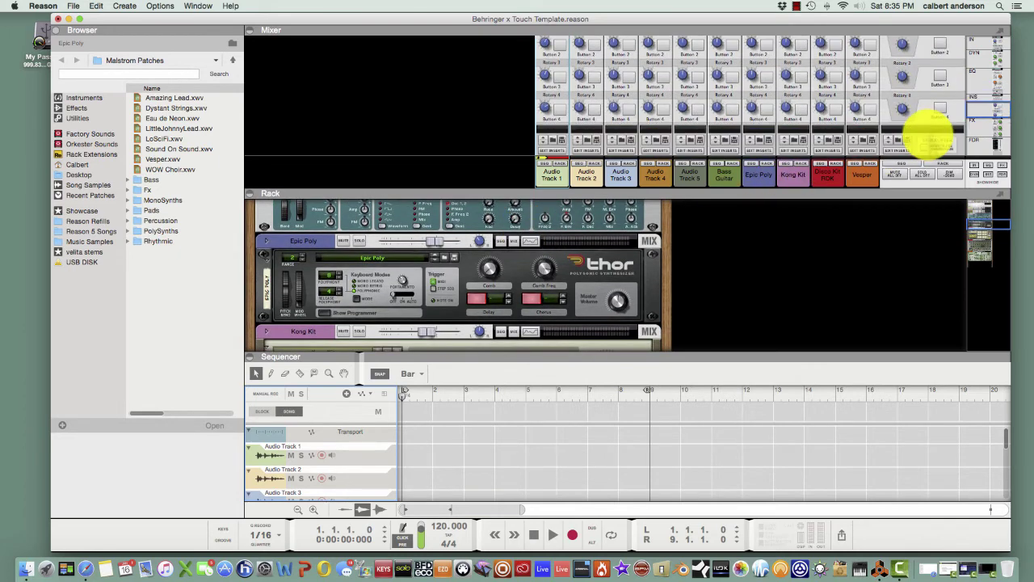
pyautogui.scroll(-4, 929, 132)
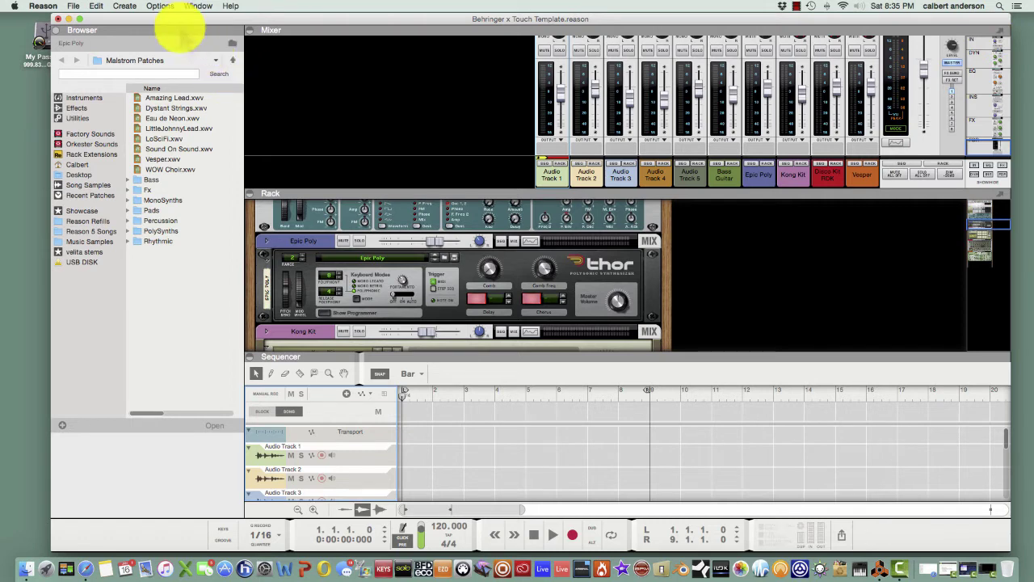
# Step: In Surface Locking, lock the Behringer X-Touch surface to the Master Section device
pyautogui.click(160, 6)
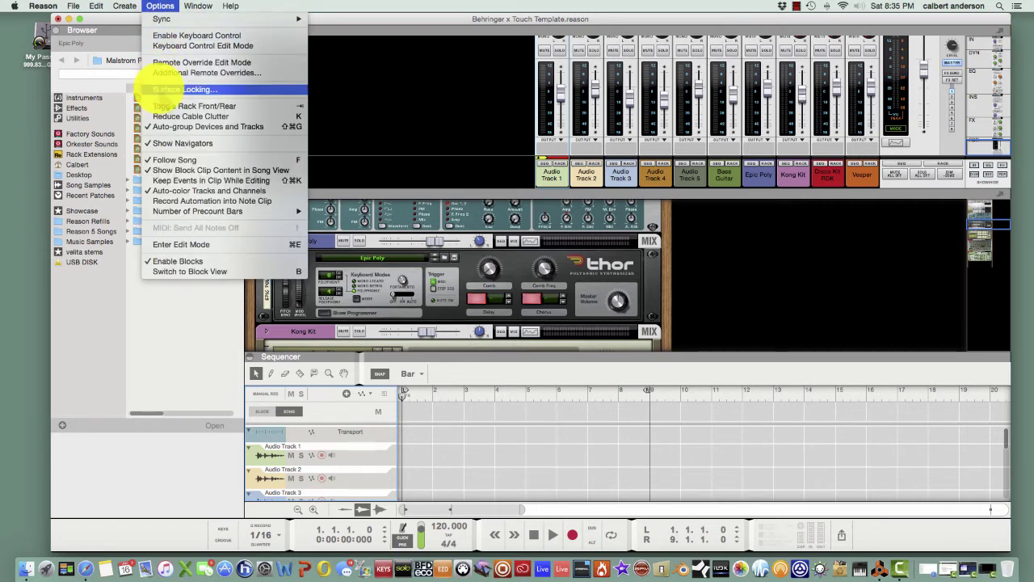
pyautogui.click(165, 89)
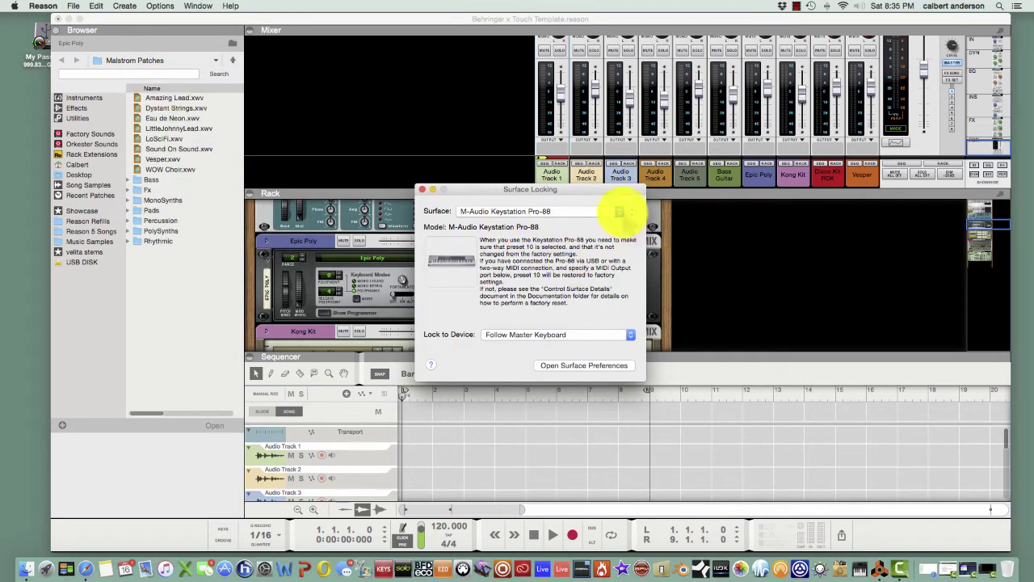
pyautogui.click(621, 211)
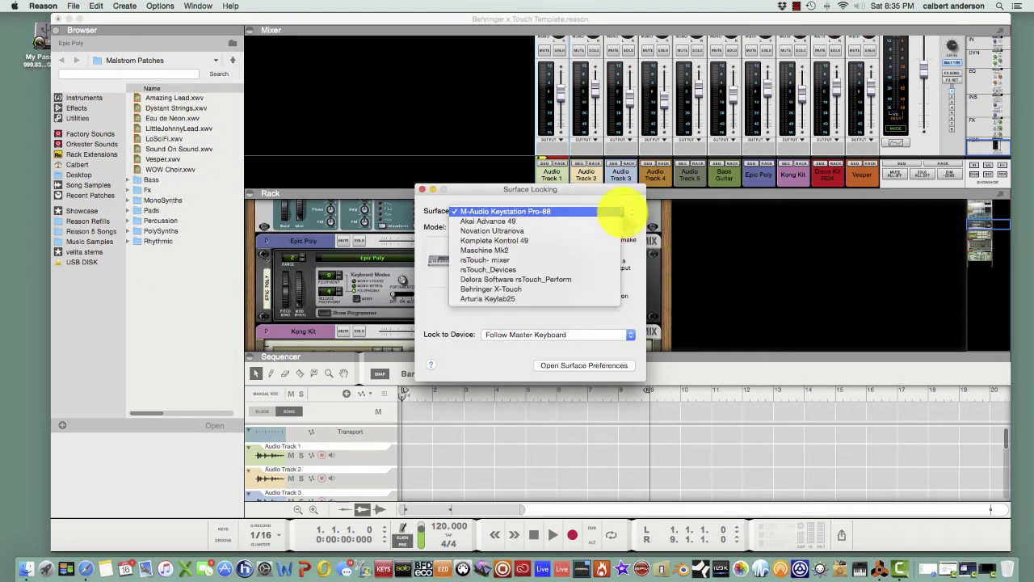
pyautogui.click(539, 289)
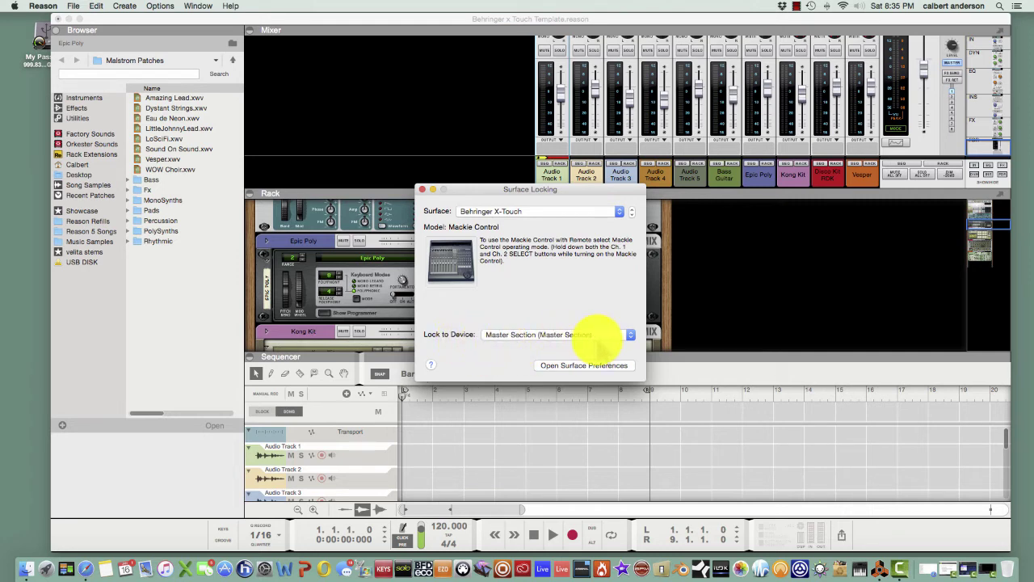
pyautogui.click(630, 336)
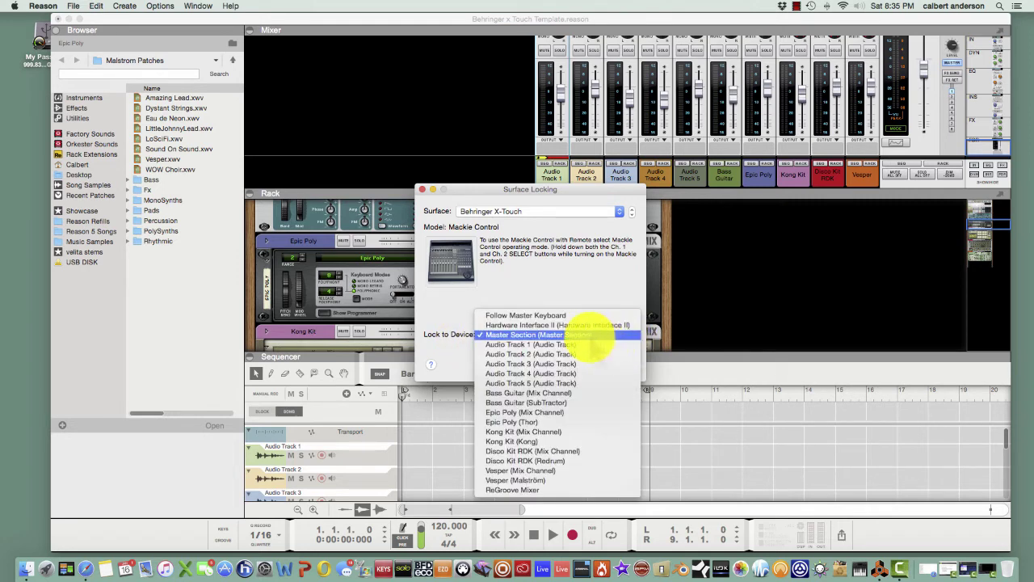
pyautogui.click(596, 335)
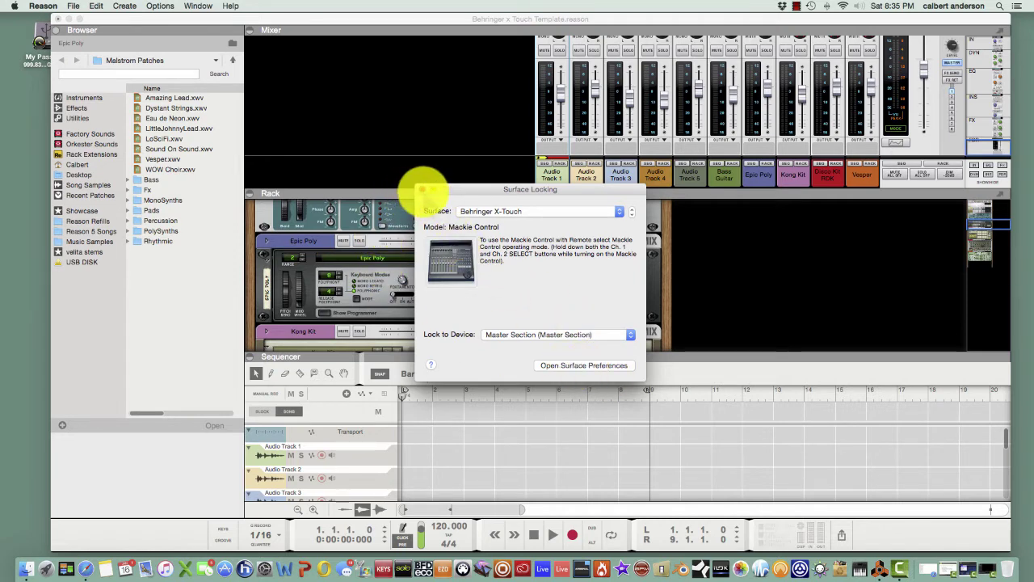
pyautogui.click(421, 190)
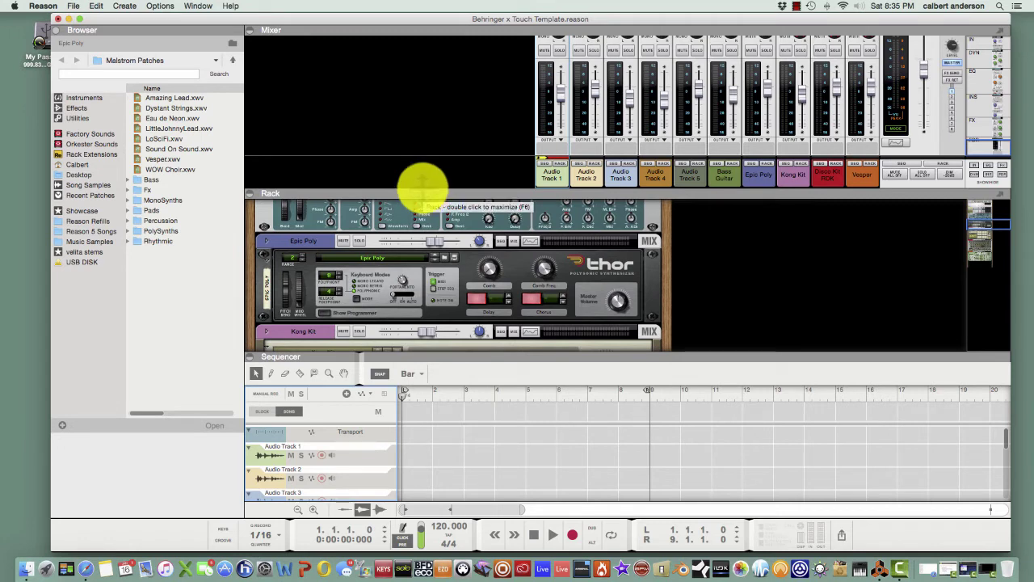
# Step: Lower the Audio Track 1 fader and scroll the mixer to show the pan knobs
pyautogui.moveTo(559, 75); pyautogui.dragTo(572, 101)
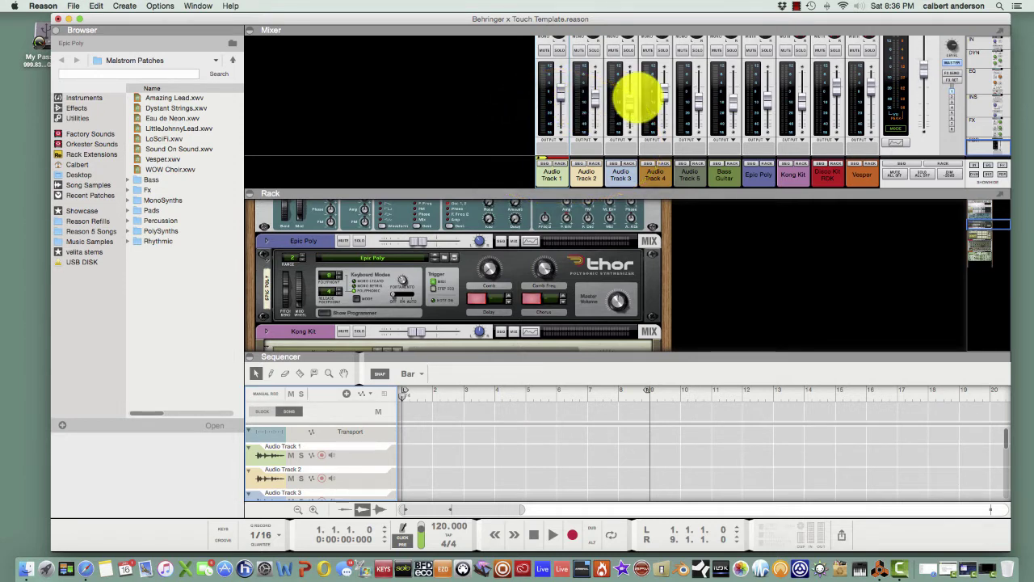
pyautogui.scroll(2, 596, 87)
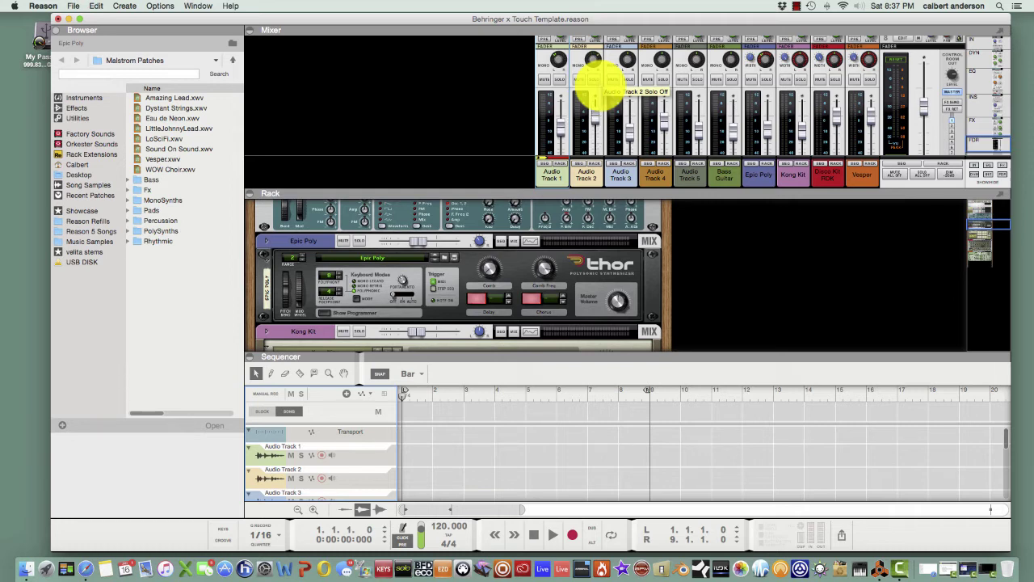
pyautogui.moveTo(925, 107)
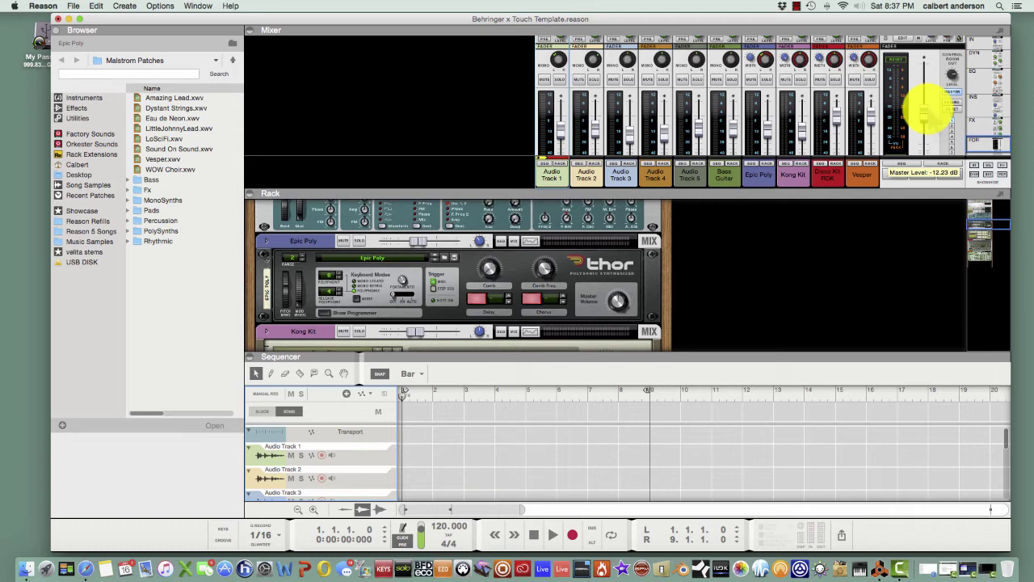
# Step: Scroll the rack up, then bring Camtasia to the front from the Dock
pyautogui.scroll(1, 925, 109)
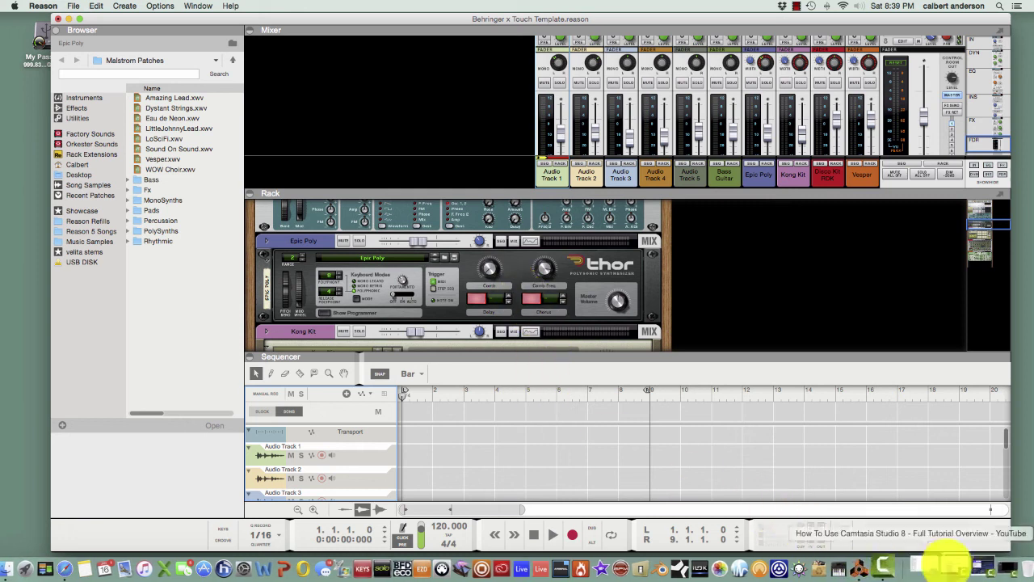
pyautogui.click(970, 566)
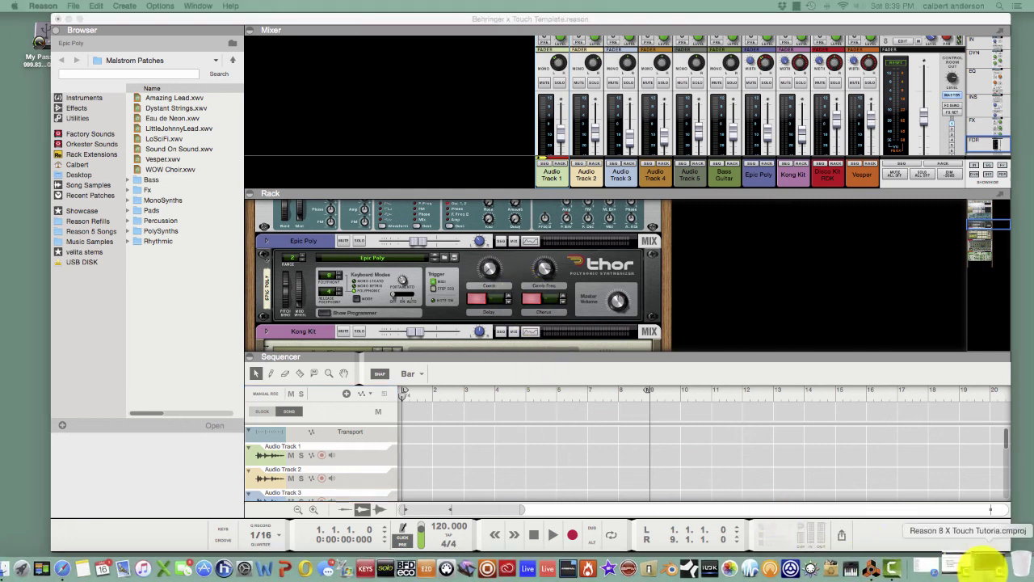